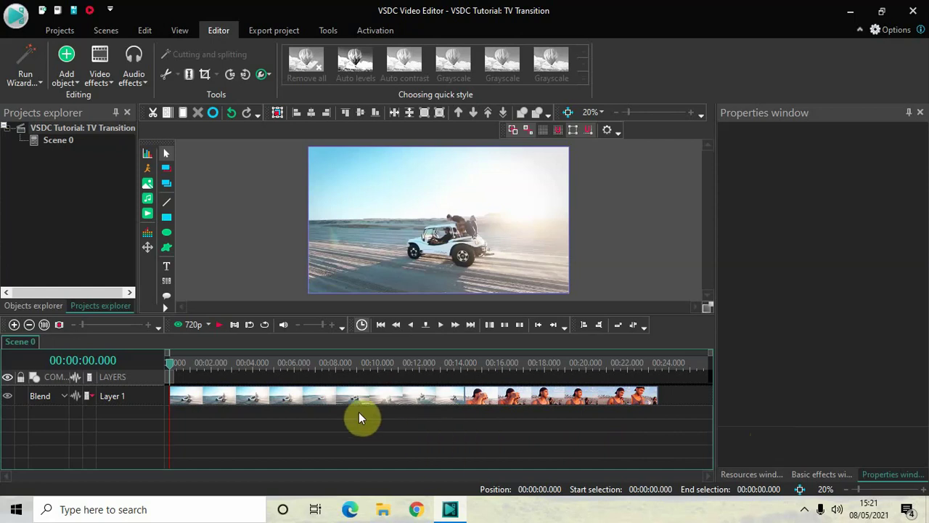
# Step: Scrub through both clips and move video (2) onto a new layer below the car clip, starting at 14.2 s
pyautogui.click(319, 368)
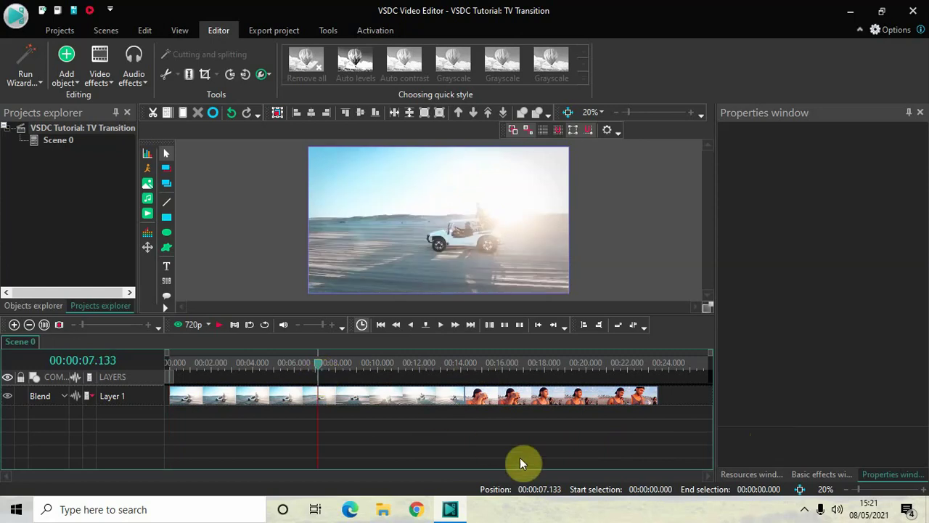
pyautogui.click(567, 363)
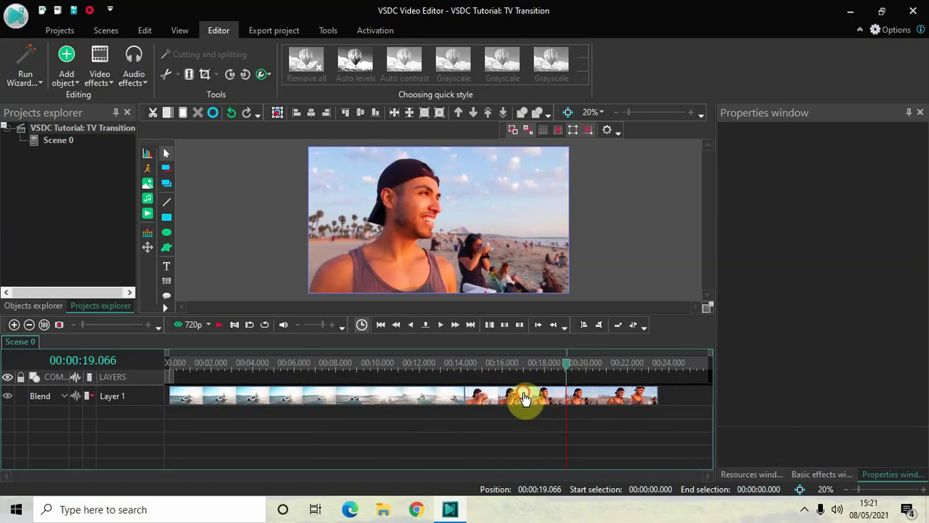
pyautogui.moveTo(525, 403); pyautogui.dragTo(524, 424)
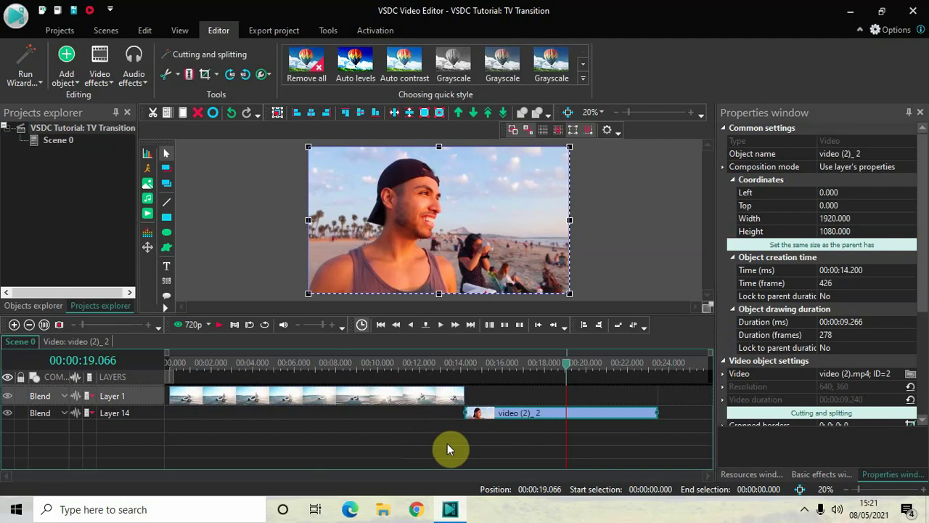
# Step: Apply Special FX > TV > Broken TV across the car clip's full 14.2 s as BrokenTV 9, keeping default position settings
pyautogui.doubleClick(342, 400)
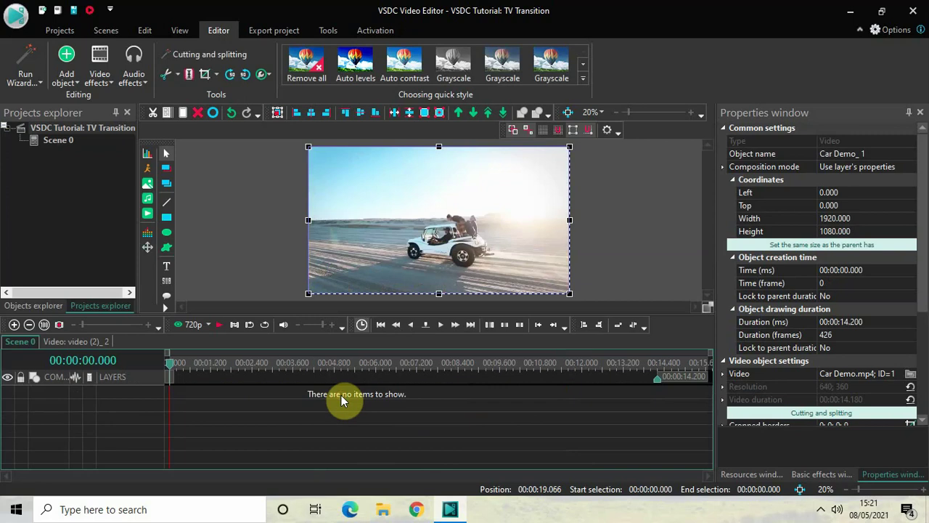
pyautogui.click(100, 77)
pyautogui.moveTo(160, 176)
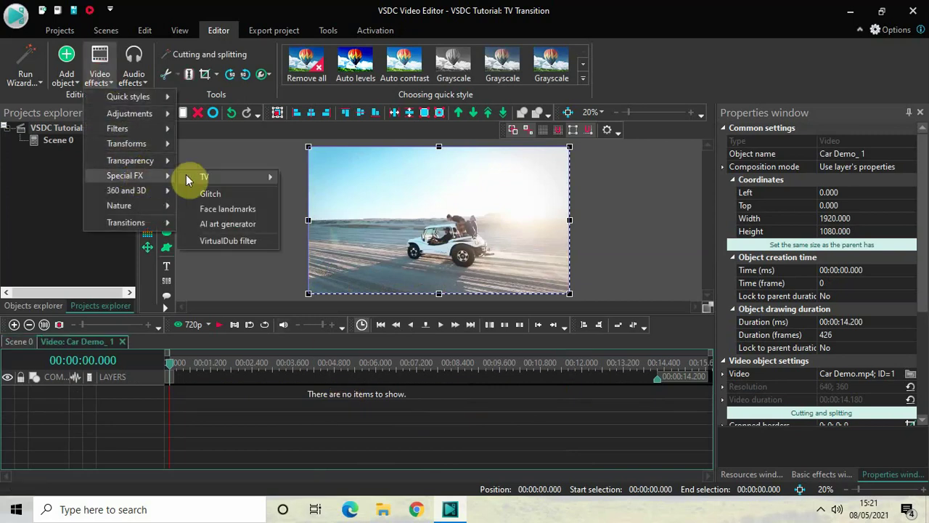
pyautogui.moveTo(221, 178)
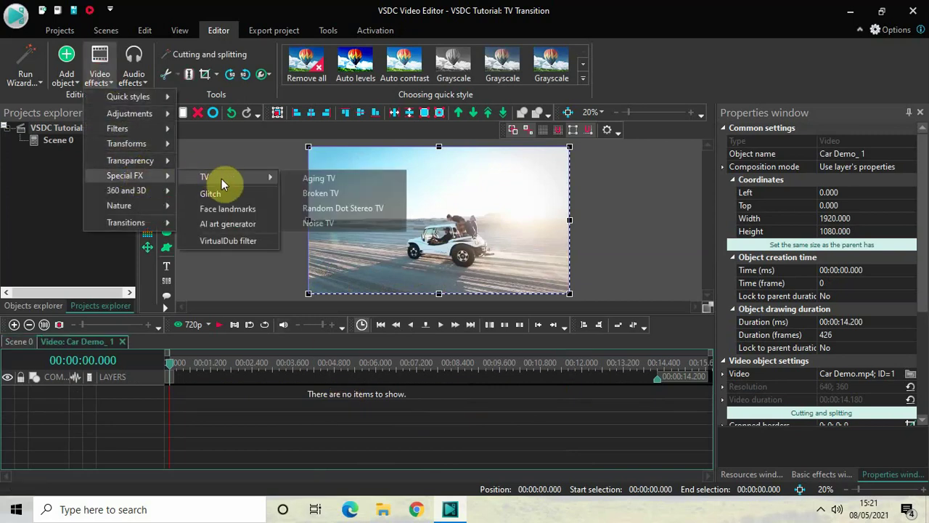
pyautogui.click(344, 194)
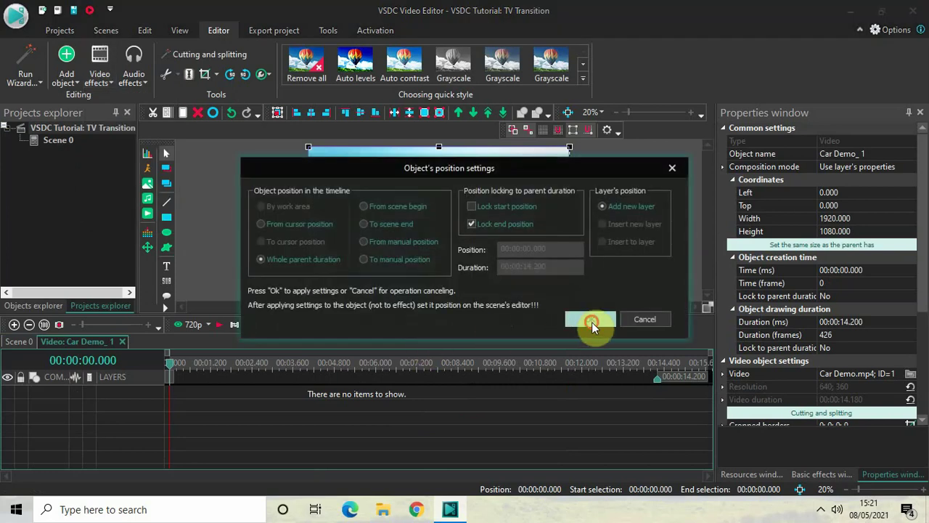
pyautogui.click(590, 320)
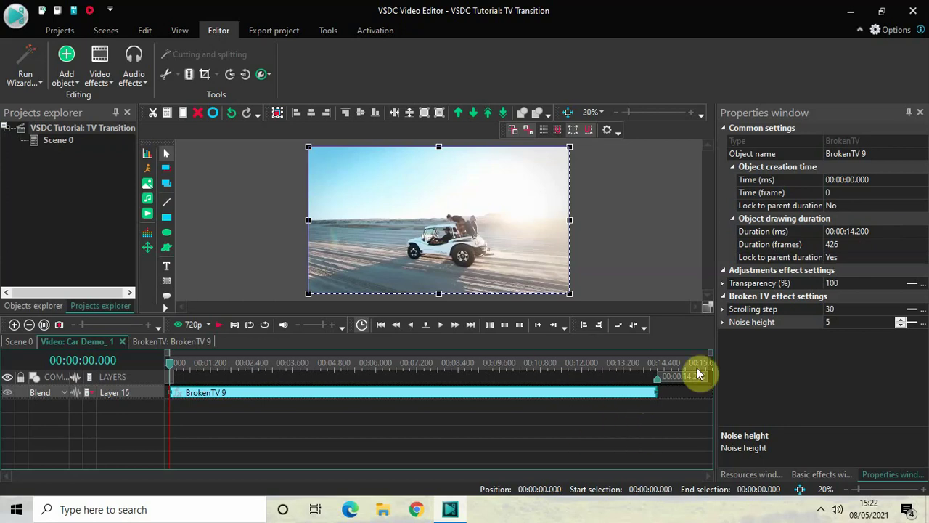
# Step: Set BrokenTV 9's duration to 00:00:00.500 and drag it to the car clip's end at 13.7 s
pyautogui.click(883, 231)
pyautogui.press('BackSpace')
pyautogui.press('BackSpace')
pyautogui.press('BackSpace')
pyautogui.press('BackSpace')
pyautogui.press('BackSpace')
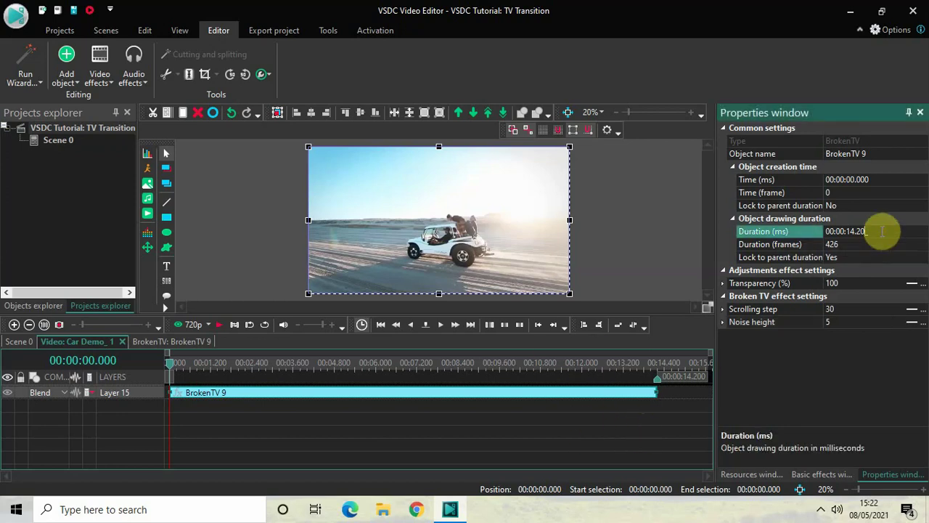
pyautogui.write('00500')
pyautogui.press('Return')
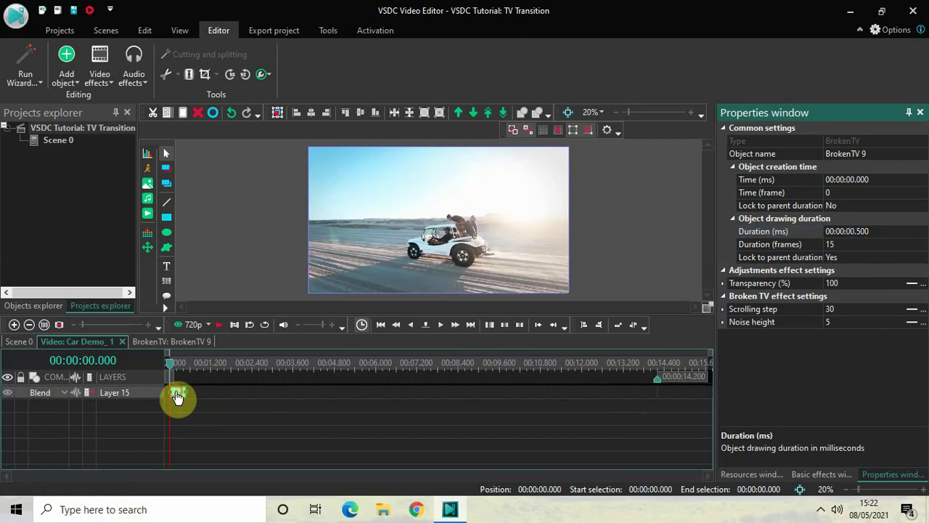
pyautogui.moveTo(177, 393); pyautogui.dragTo(648, 392)
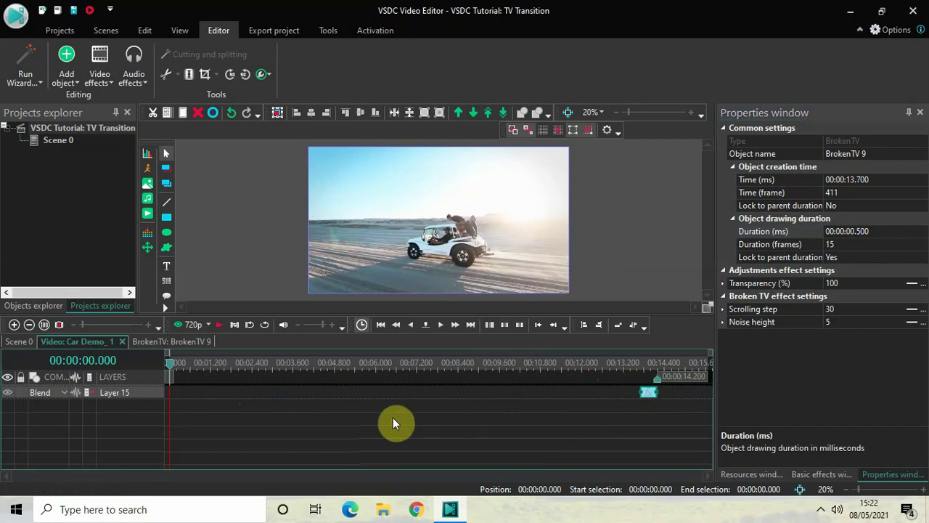
# Step: Back on Scene 0, apply a Broken TV effect (BrokenTV 10) across video (2)_2's full 9.266 s
pyautogui.click(22, 343)
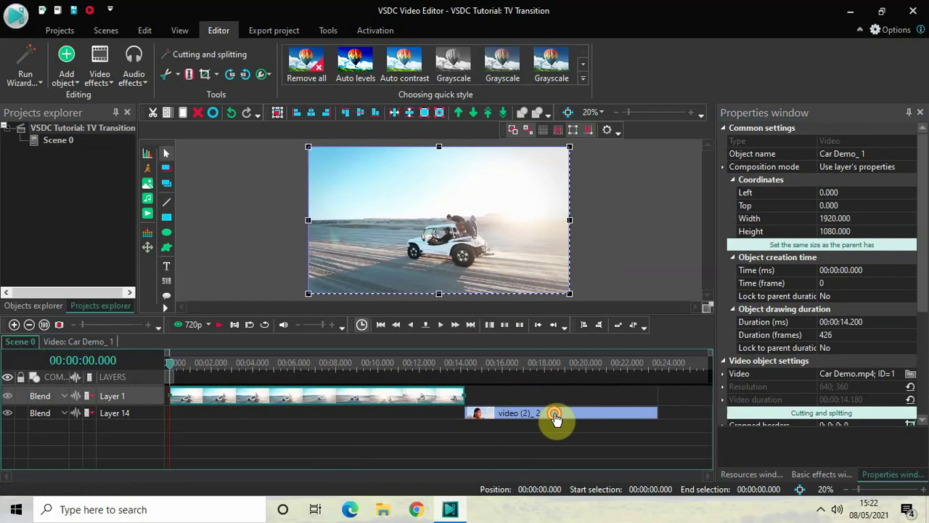
pyautogui.doubleClick(556, 419)
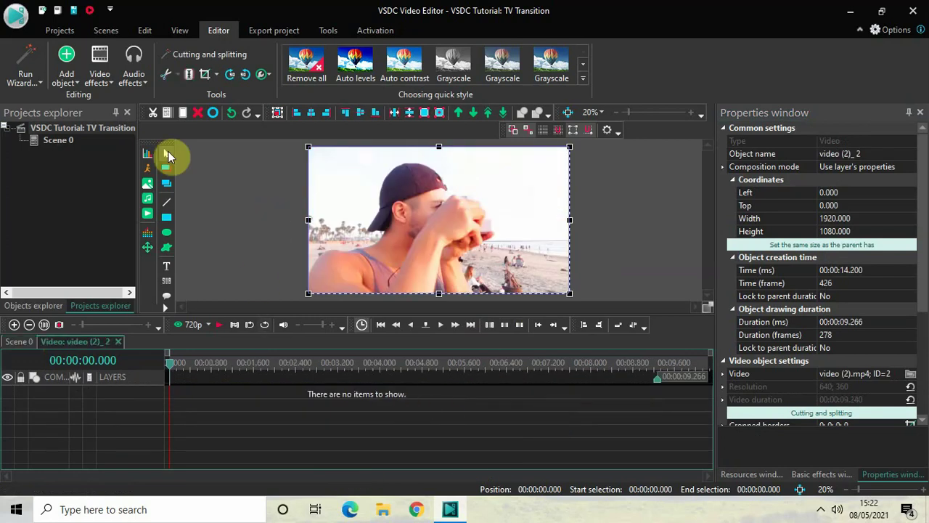
pyautogui.click(100, 78)
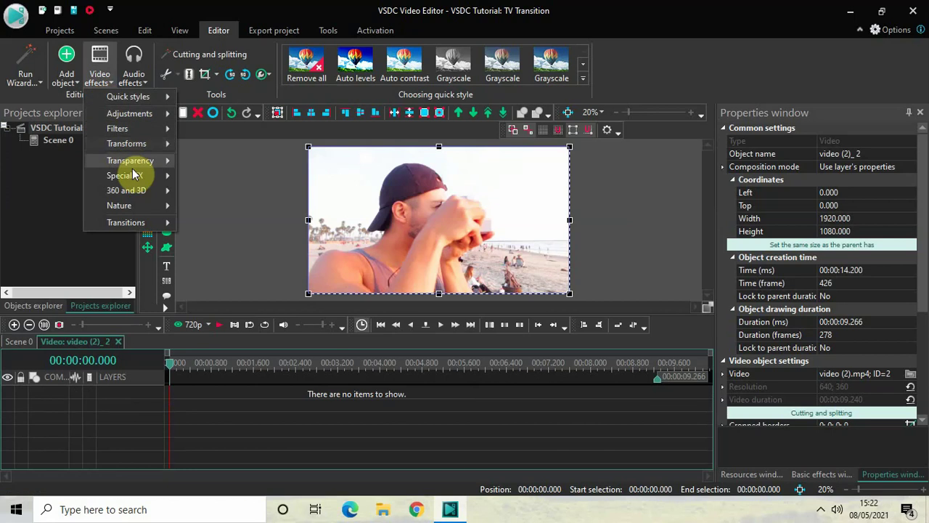
pyautogui.moveTo(134, 174)
pyautogui.moveTo(236, 178)
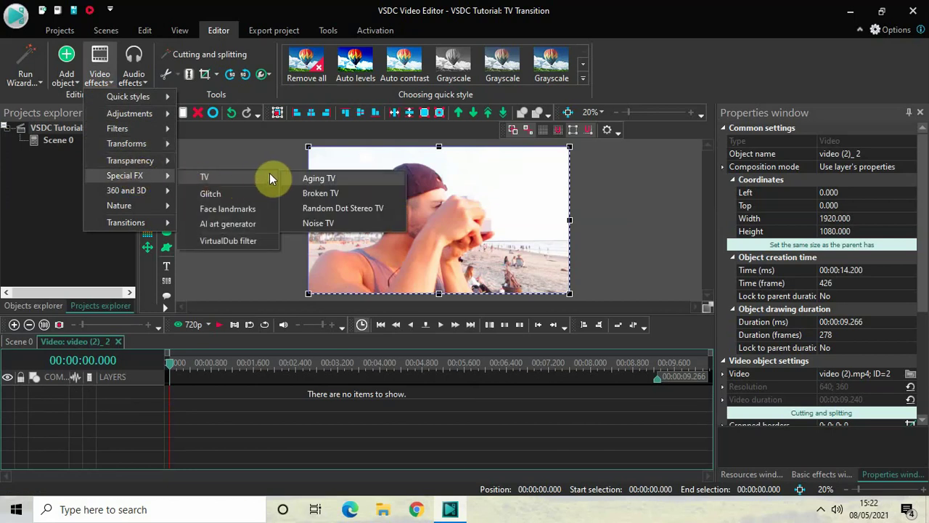
pyautogui.click(352, 193)
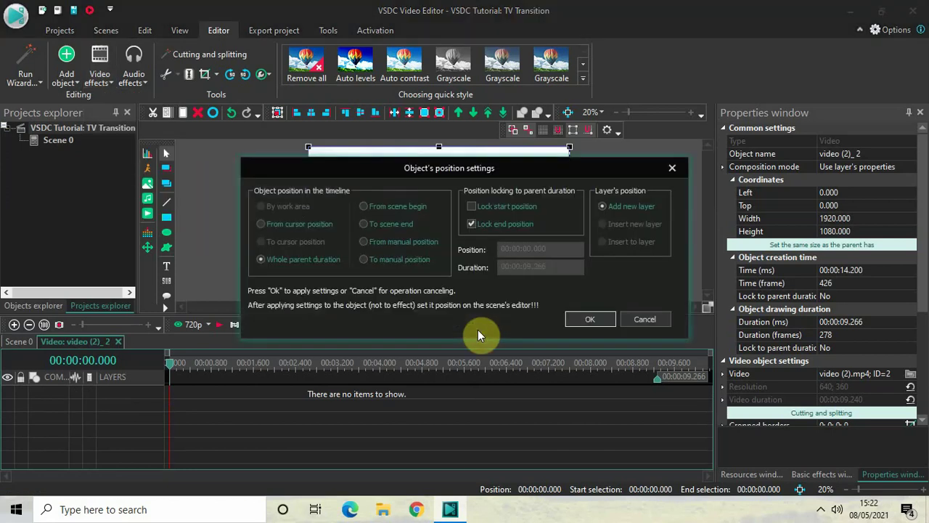
pyautogui.click(587, 321)
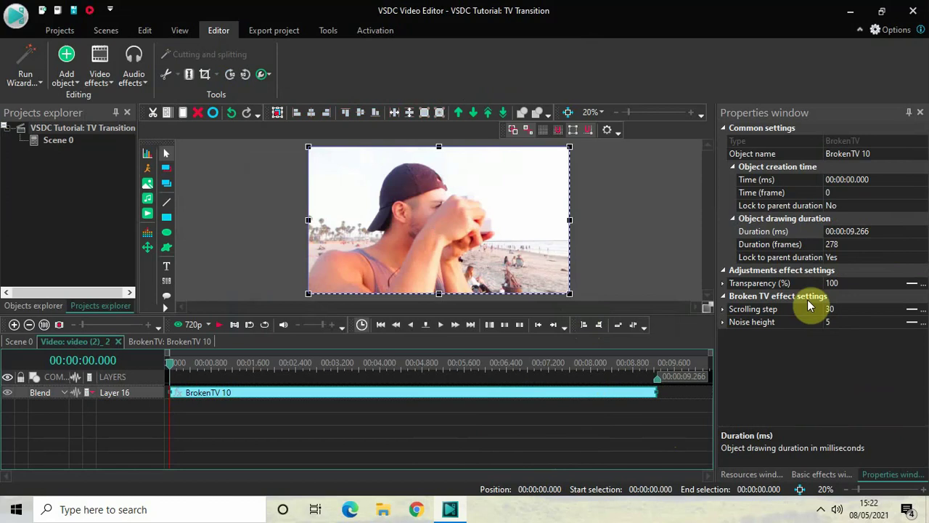
# Step: Set BrokenTV 10's duration to 00:00:00.500 at the clip's start, then go back to Scene 0
pyautogui.click(878, 234)
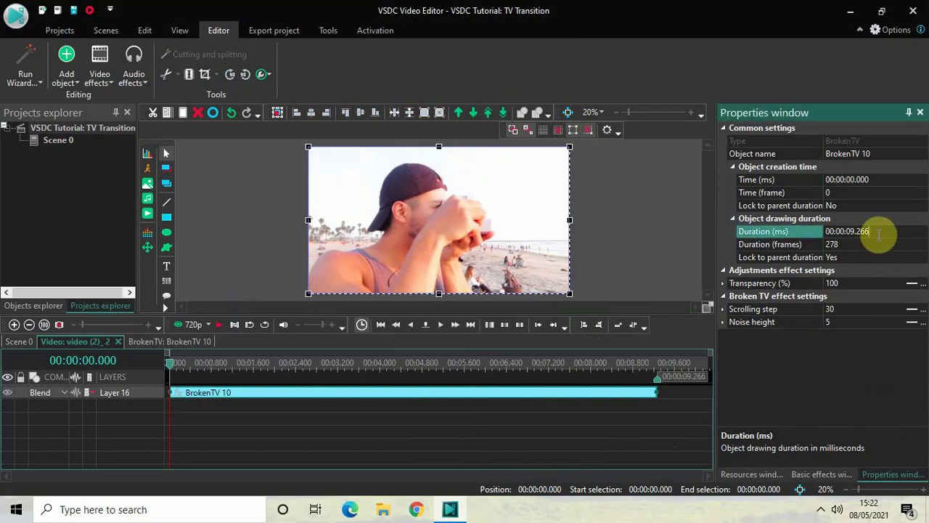
pyautogui.press('BackSpace')
pyautogui.press('BackSpace')
pyautogui.press('BackSpace')
pyautogui.press('BackSpace')
pyautogui.press('BackSpace')
pyautogui.write('0500')
pyautogui.press('Return')
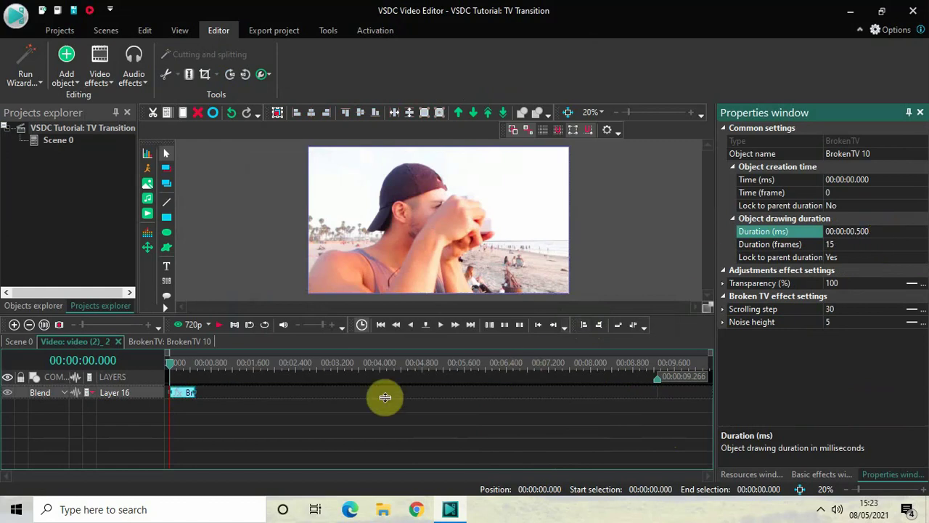
pyautogui.click(169, 392)
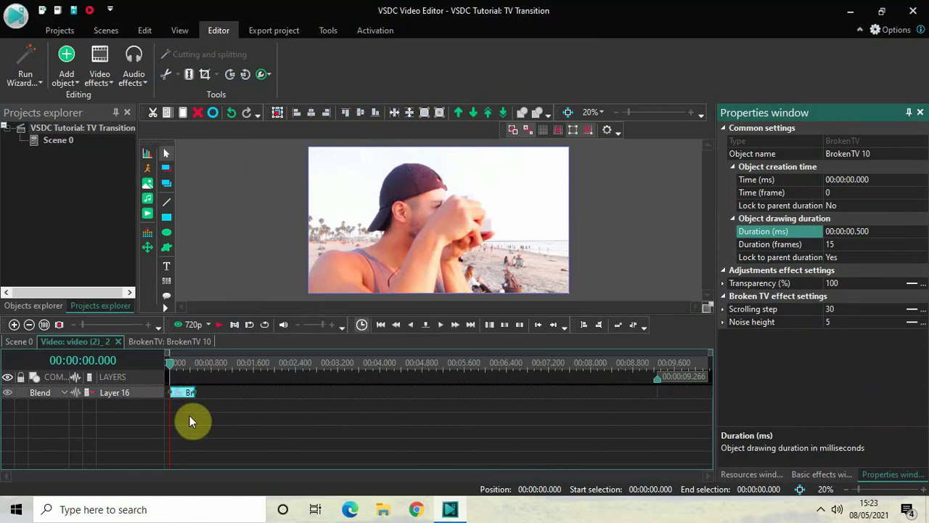
pyautogui.click(22, 346)
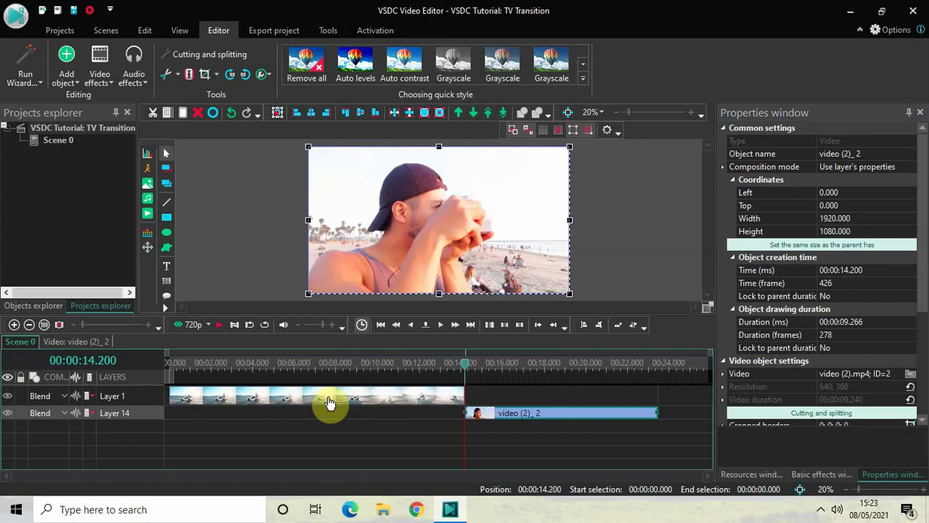
# Step: Look inside both clips' timelines, then open Car Demo_1 and select its BrokenTV 9 effect
pyautogui.doubleClick(329, 402)
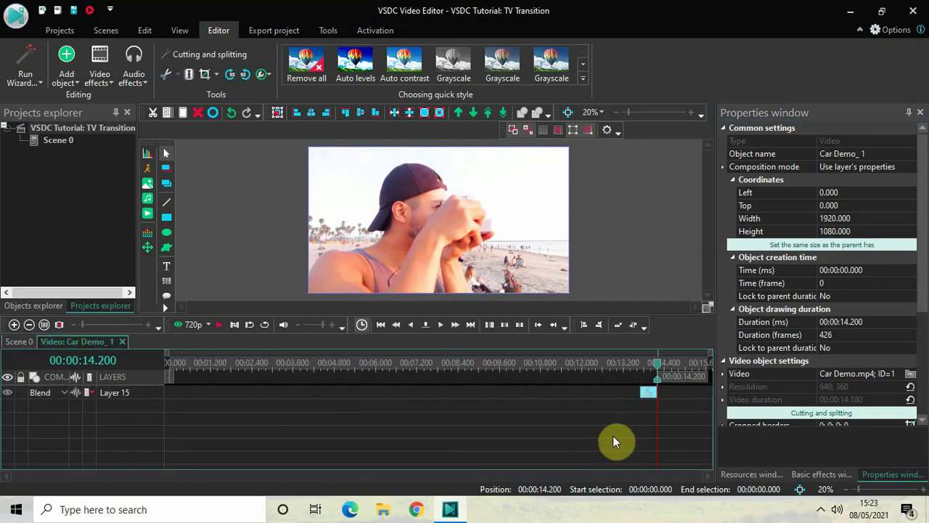
pyautogui.click(19, 342)
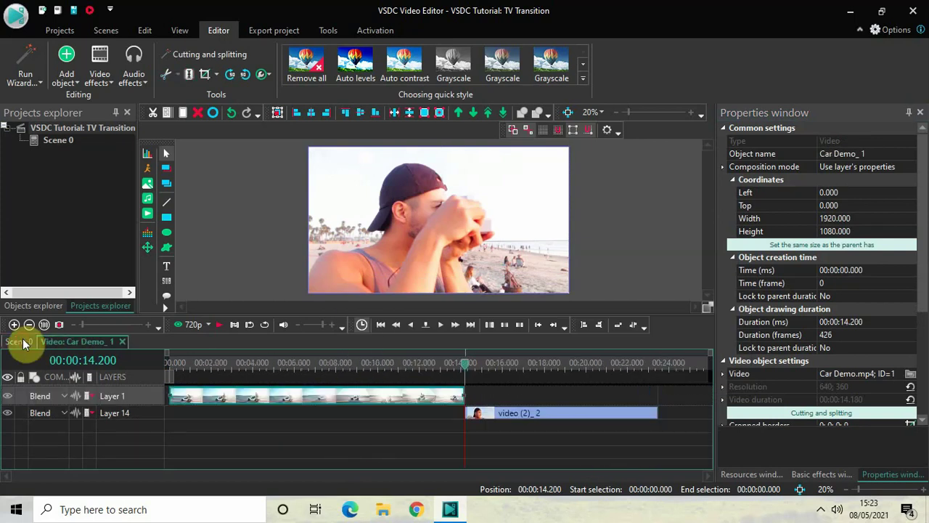
pyautogui.doubleClick(545, 418)
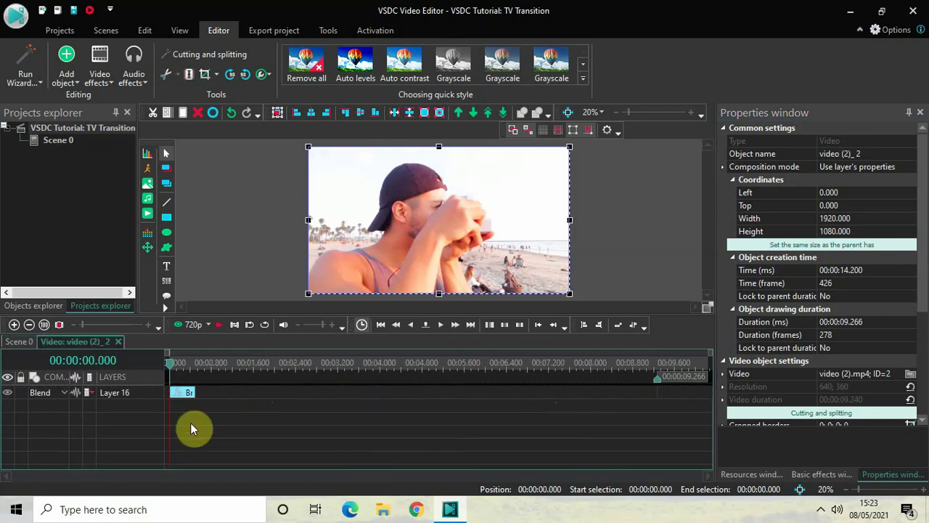
pyautogui.click(19, 343)
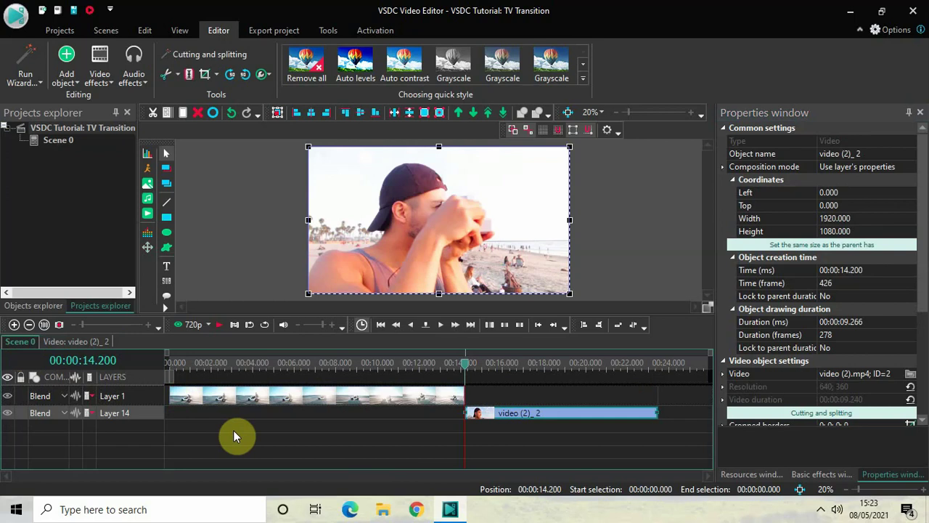
pyautogui.click(372, 404)
pyautogui.doubleClick(372, 404)
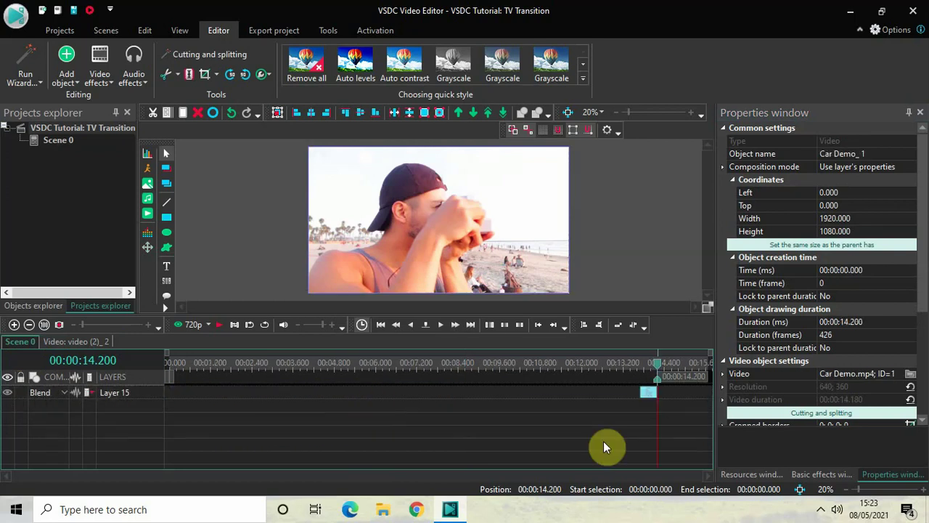
pyautogui.click(648, 395)
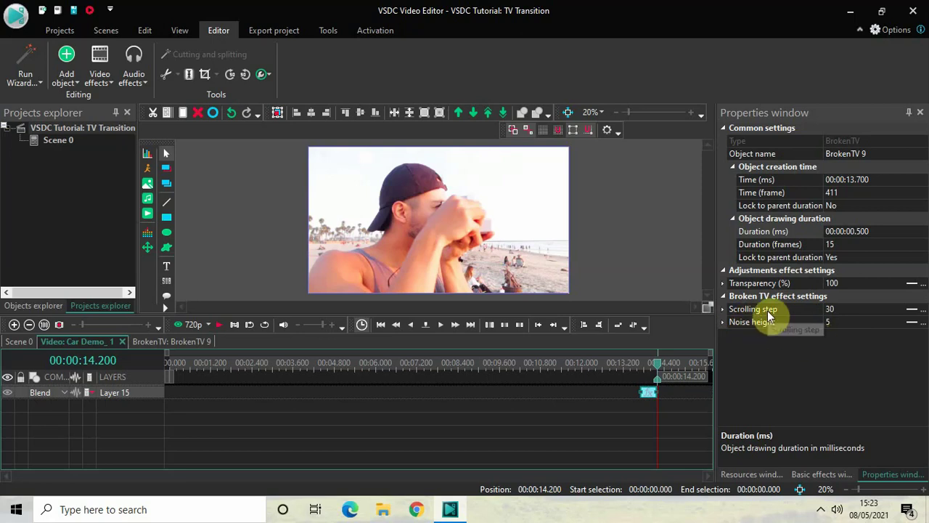
# Step: Set BrokenTV 9's Scrolling step to 255 and Noise height to 100, then return to Scene 0
pyautogui.click(849, 307)
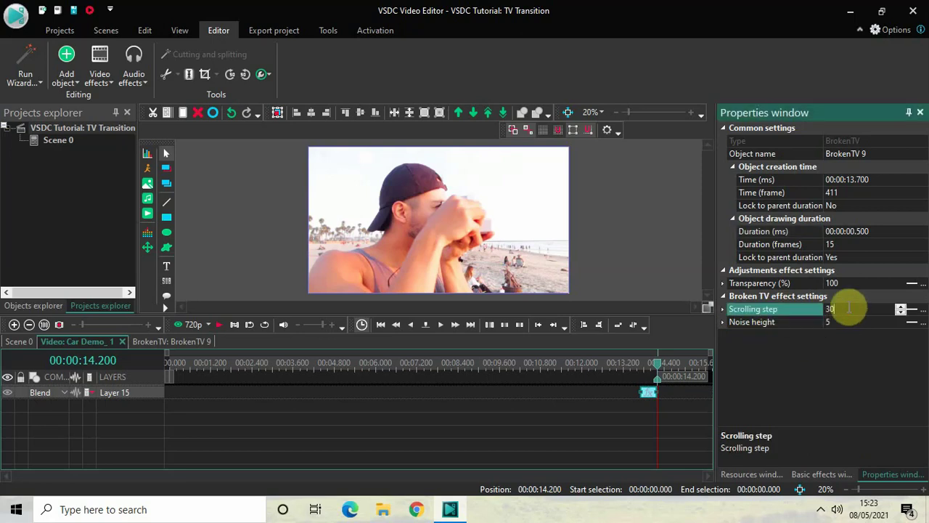
pyautogui.press('BackSpace')
pyautogui.press('BackSpace')
pyautogui.write('255')
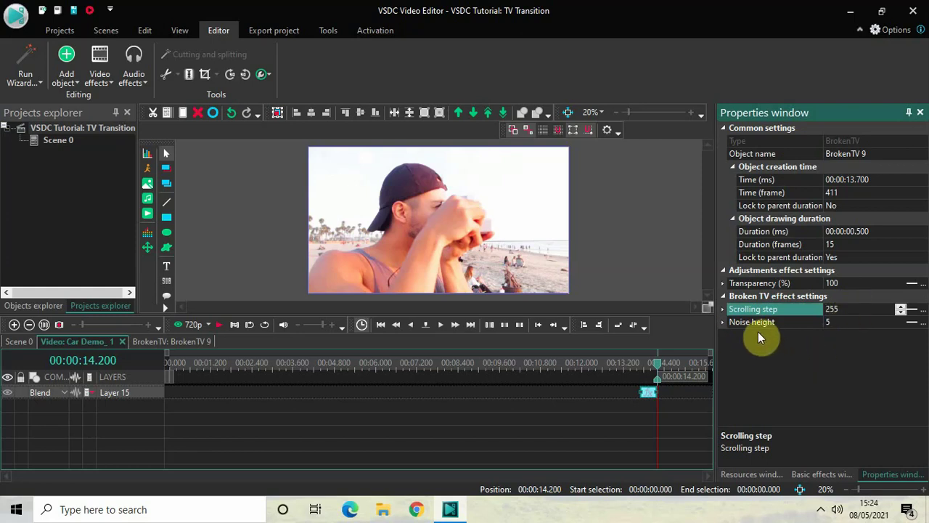
pyautogui.click(845, 320)
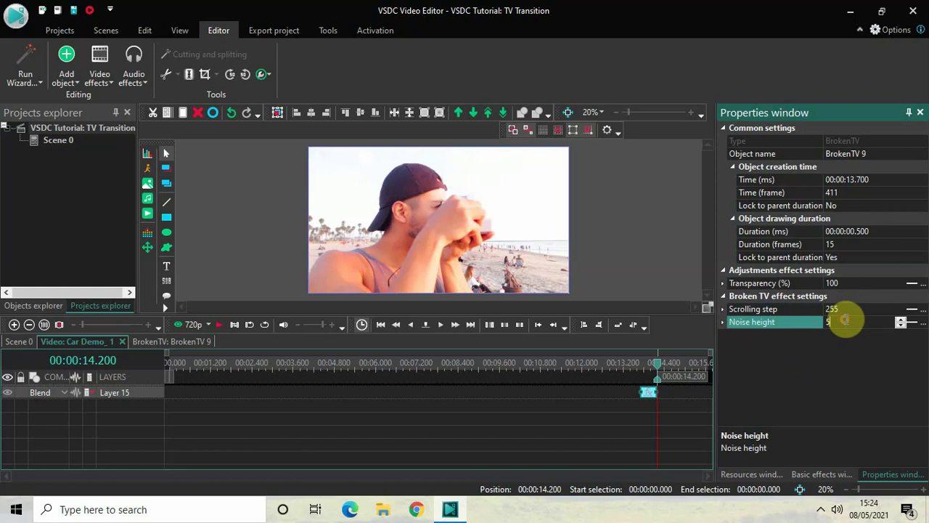
pyautogui.press('BackSpace')
pyautogui.write('100')
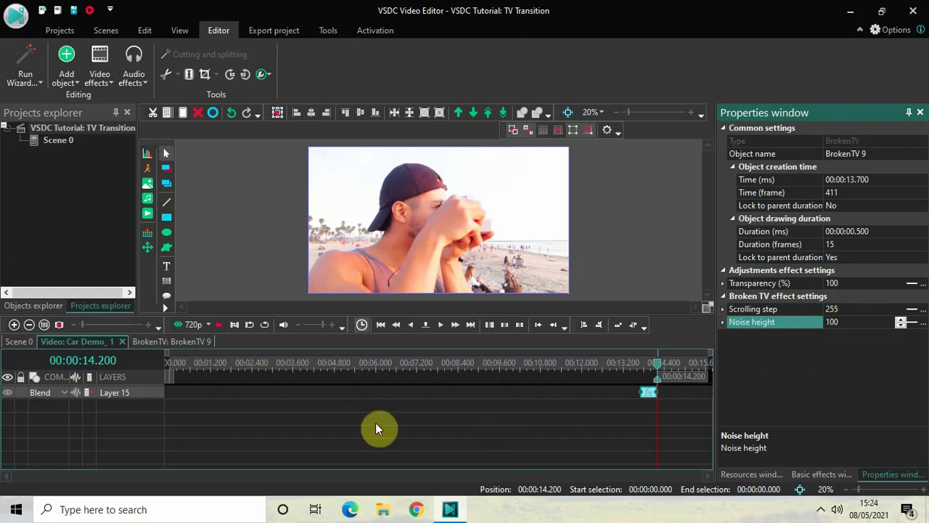
pyautogui.click(17, 342)
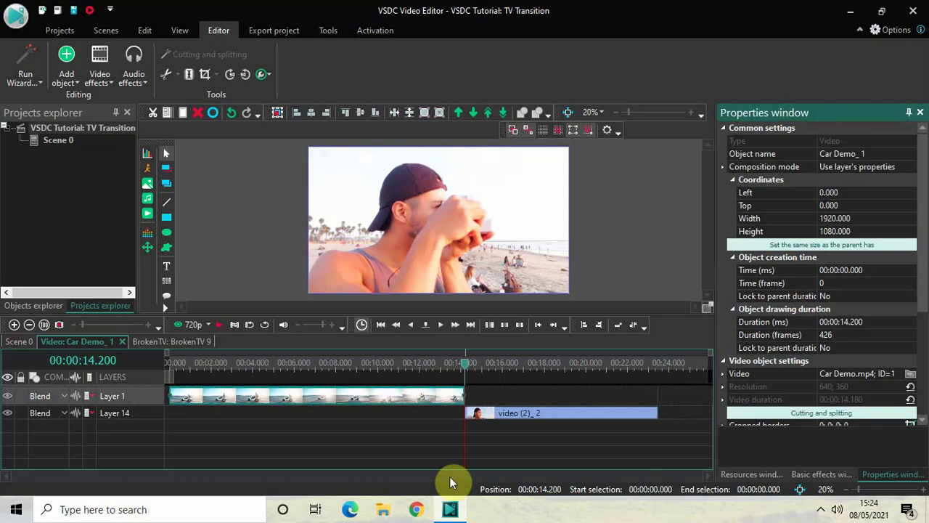
# Step: Open video (2)_2, select BrokenTV 10, and set Scrolling step 255 and Noise height 100
pyautogui.doubleClick(534, 419)
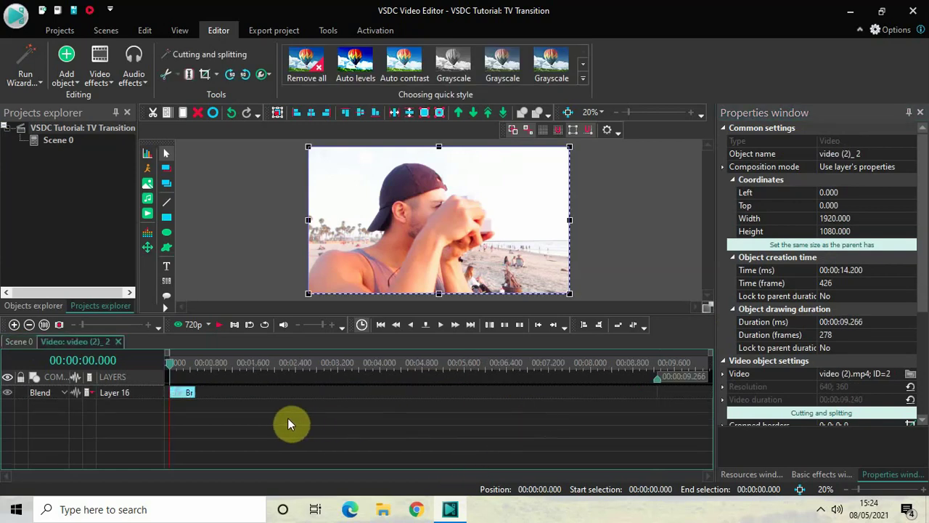
pyautogui.click(186, 398)
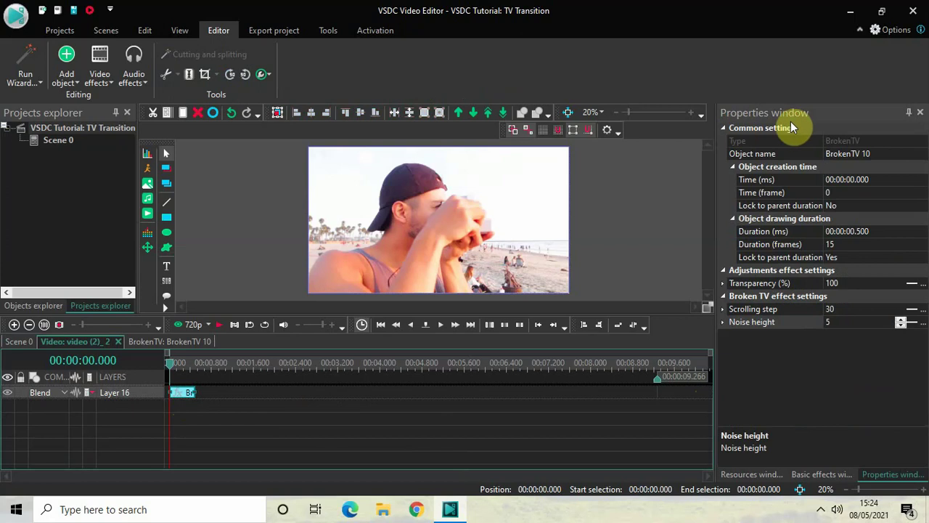
pyautogui.click(849, 308)
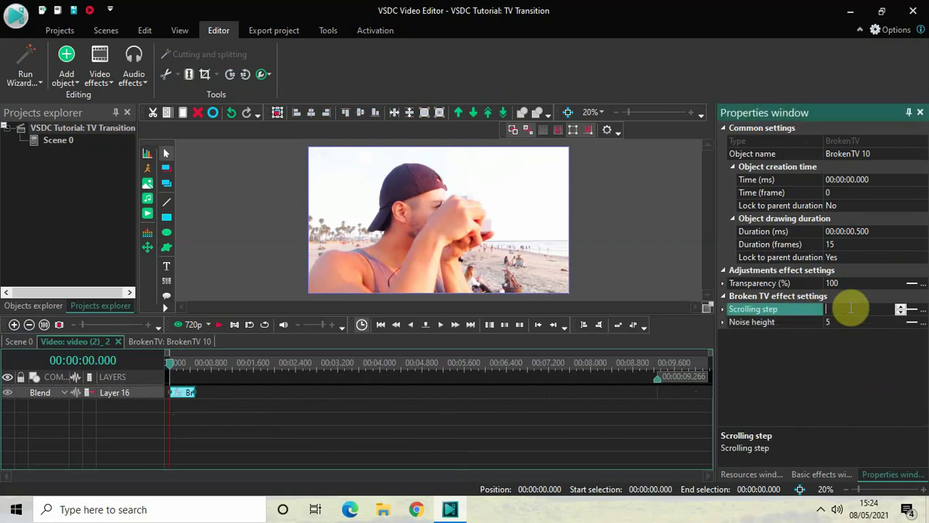
pyautogui.write('255')
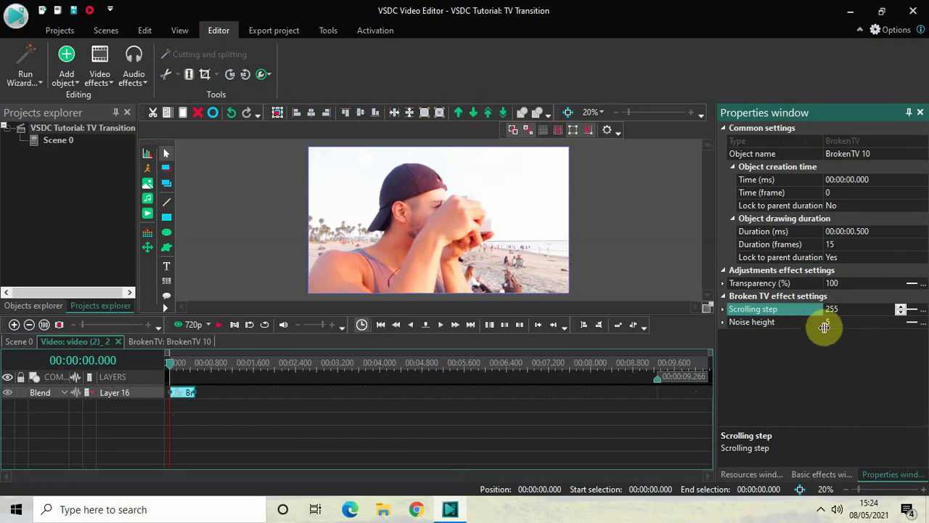
pyautogui.click(854, 321)
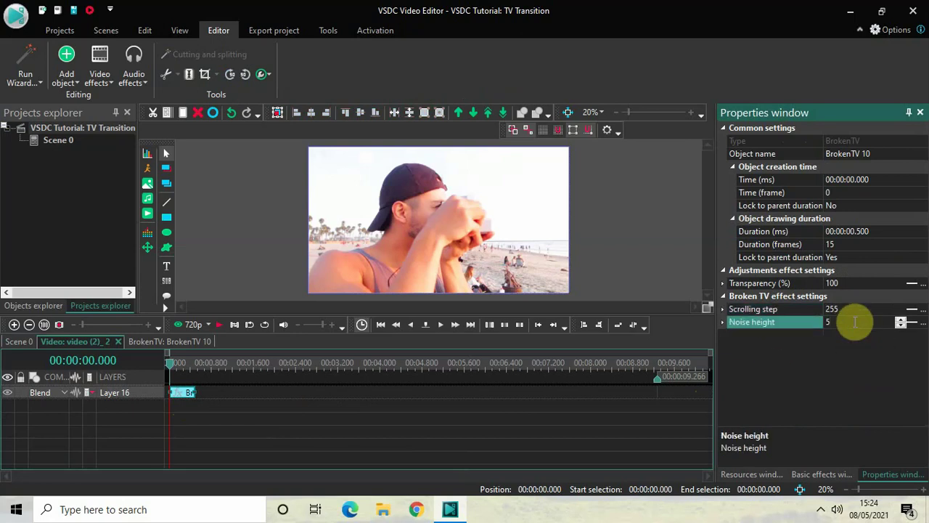
pyautogui.write('100')
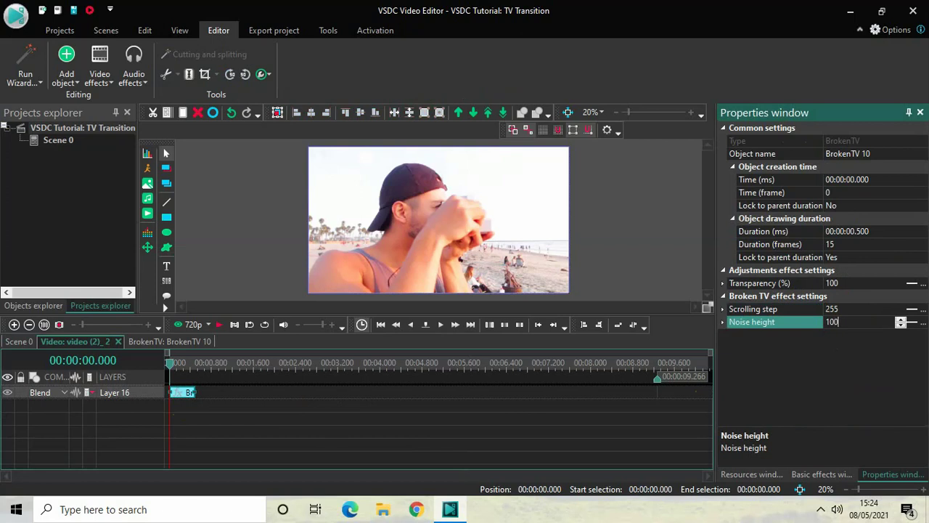
pyautogui.press('Return')
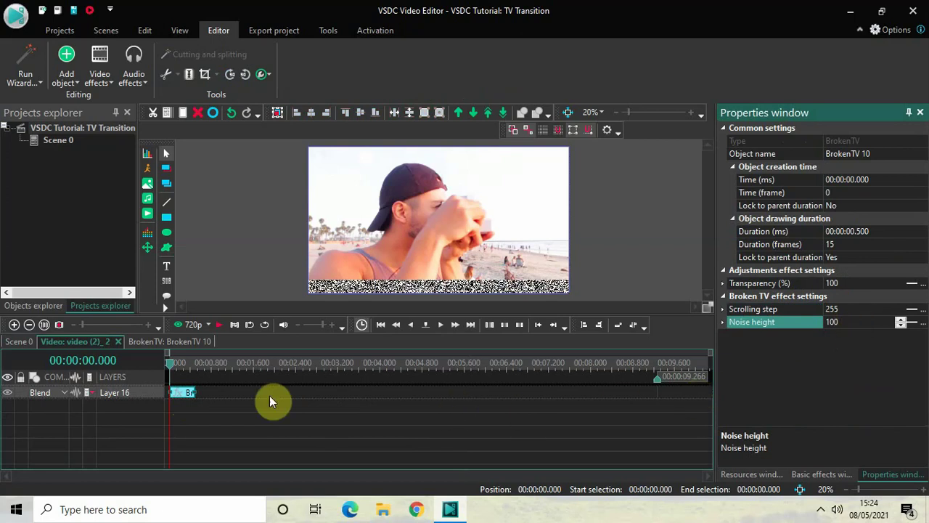
pyautogui.click(21, 343)
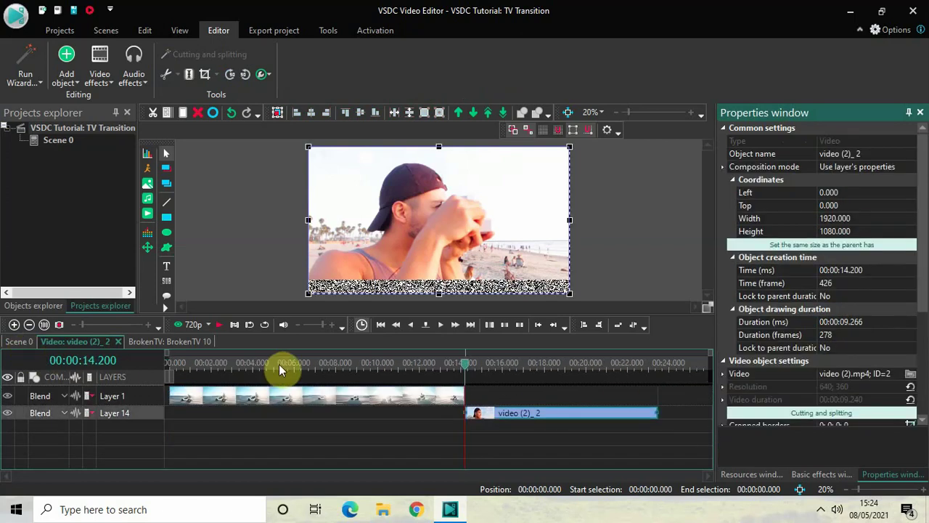
pyautogui.click(315, 361)
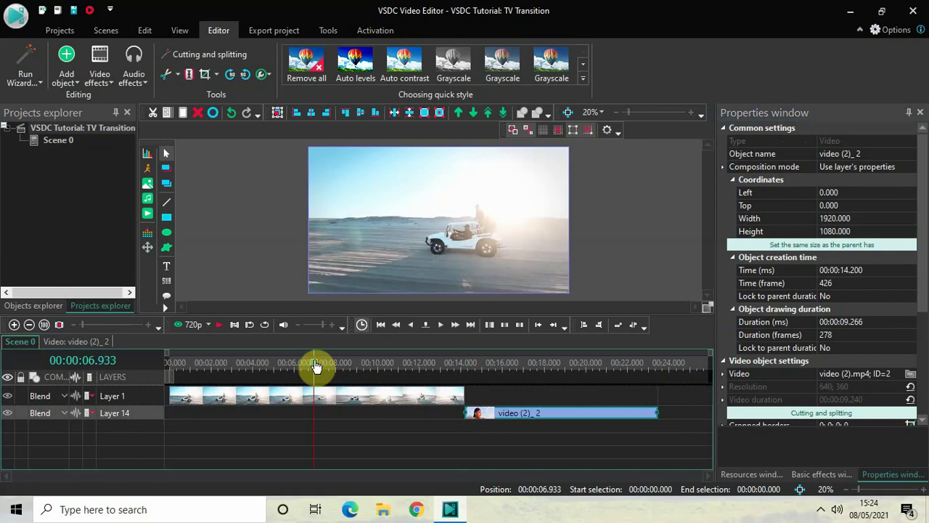
pyautogui.press('space')
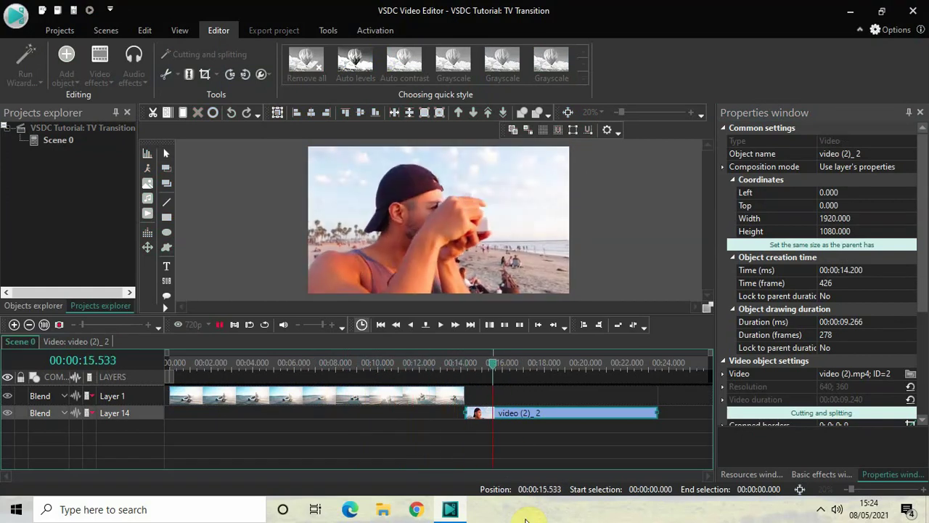
pyautogui.click(510, 440)
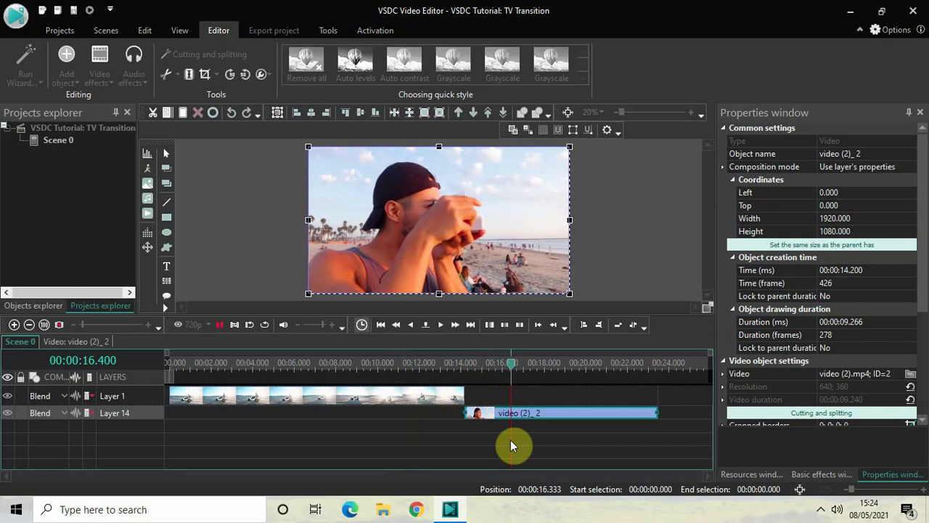
pyautogui.click(387, 363)
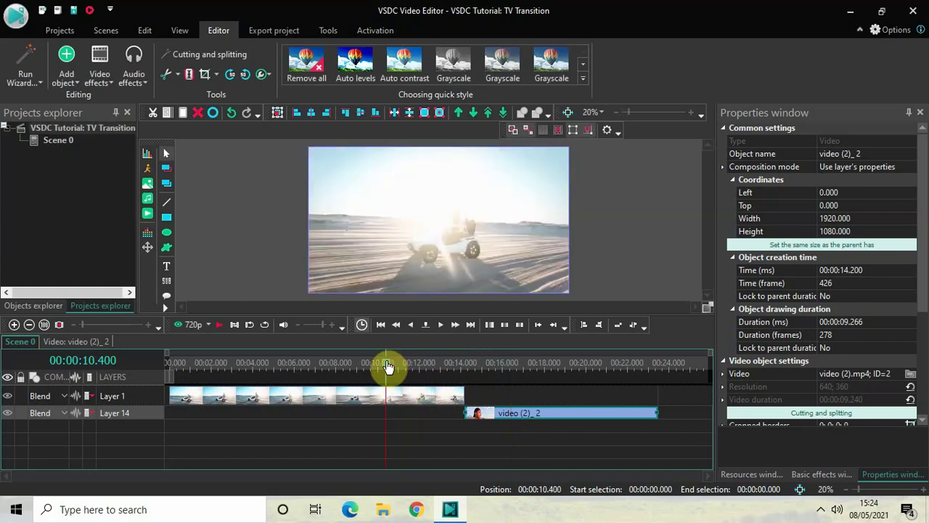
pyautogui.press('space')
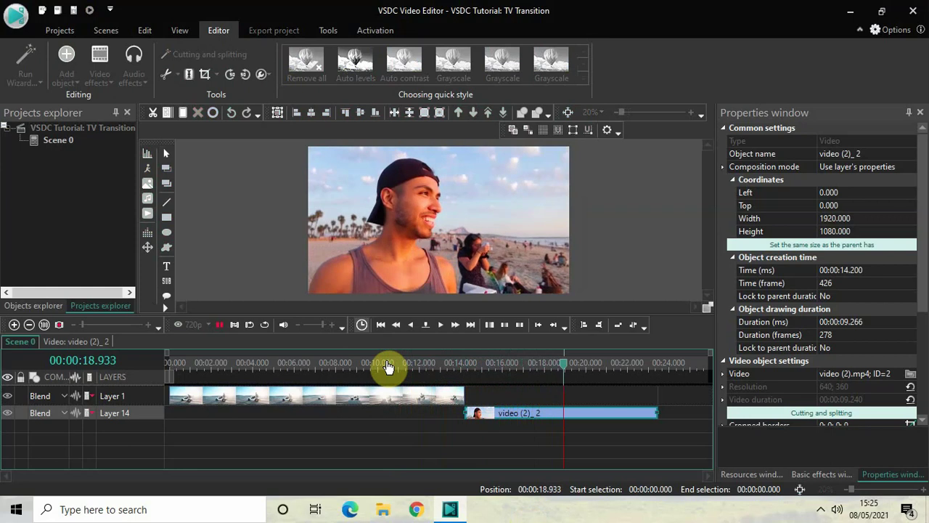
pyautogui.press('space')
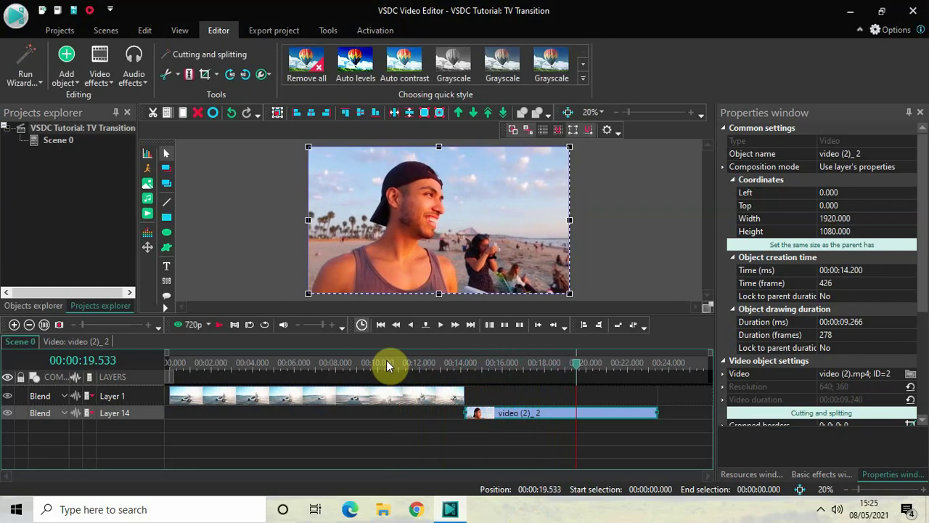